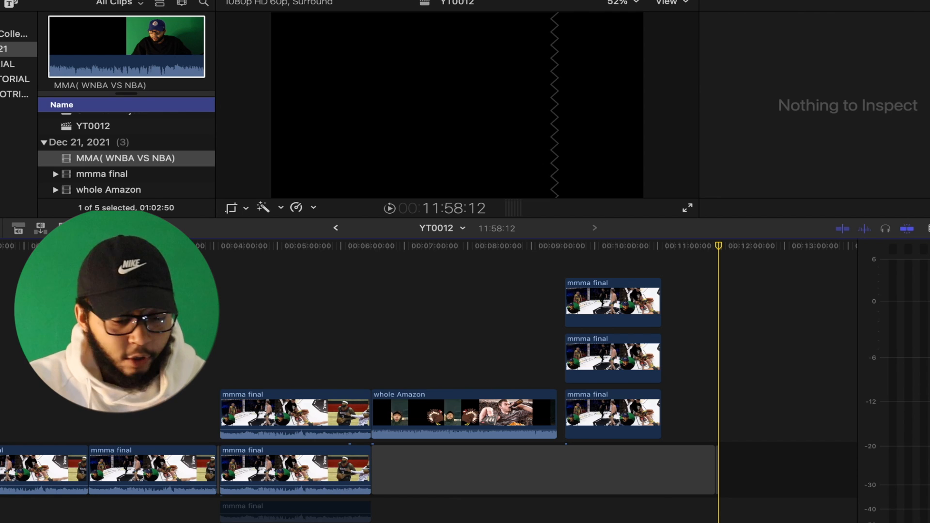
- Insert two three-second gap clips at the end of the YT0012 timeline
{"action": "key", "text": "alt+w"}
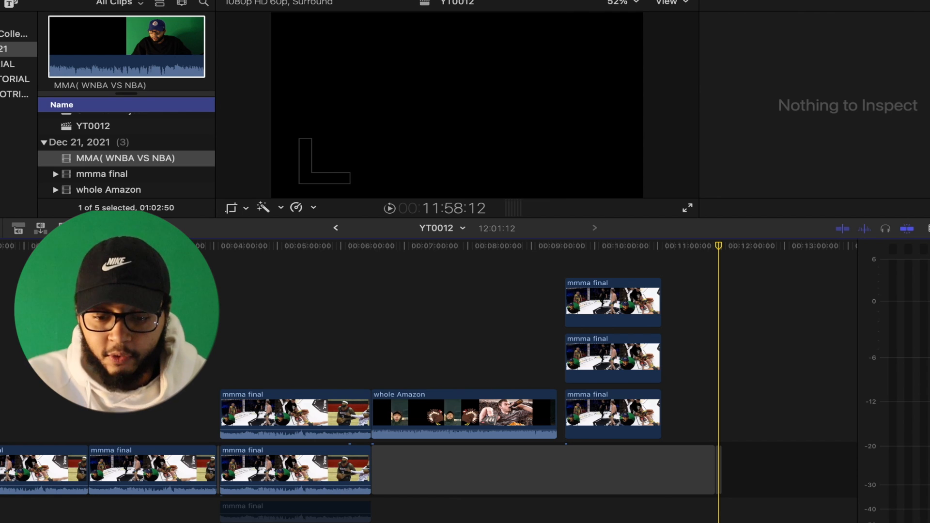
{"action": "key", "text": "Down"}
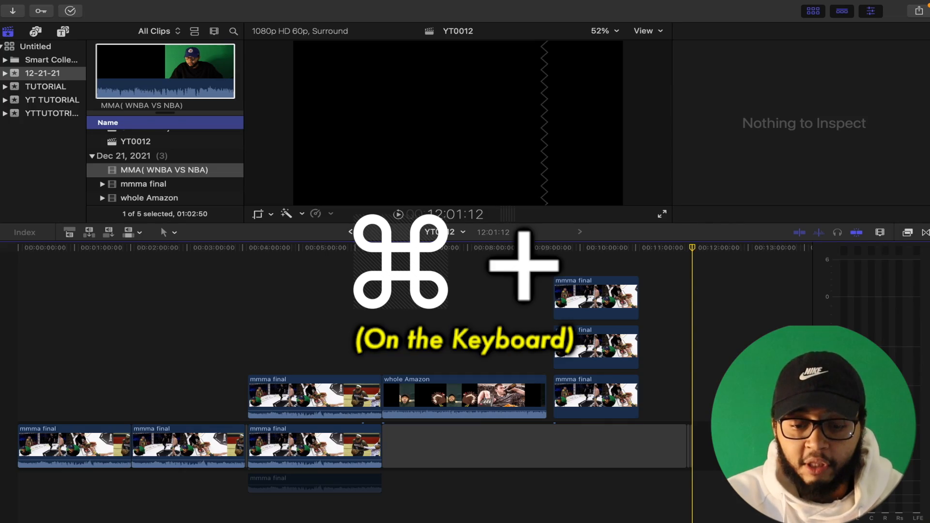
{"action": "key", "text": "super+equal"}
{"action": "key", "text": "super+equal"}
{"action": "key", "text": "super+equal"}
{"action": "key", "text": "super+equal"}
{"action": "key", "text": "super+equal"}
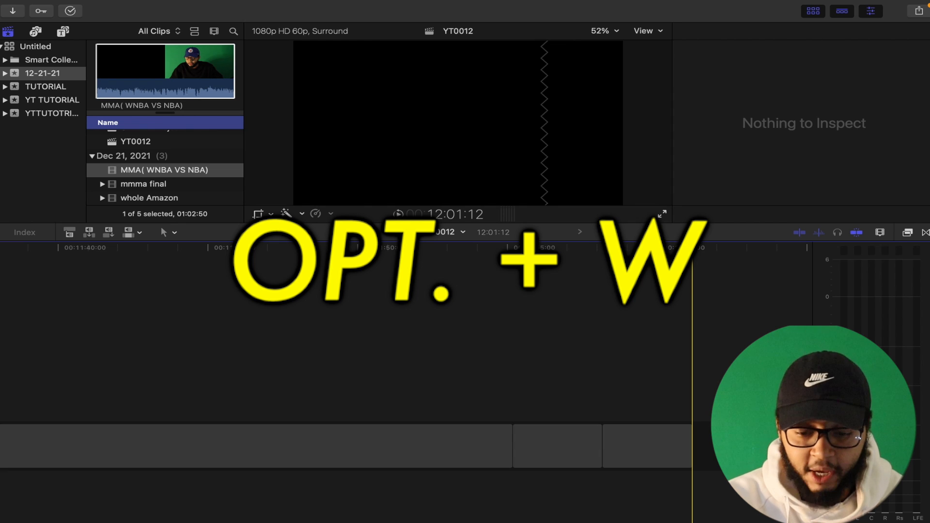
{"action": "key", "text": "alt+w"}
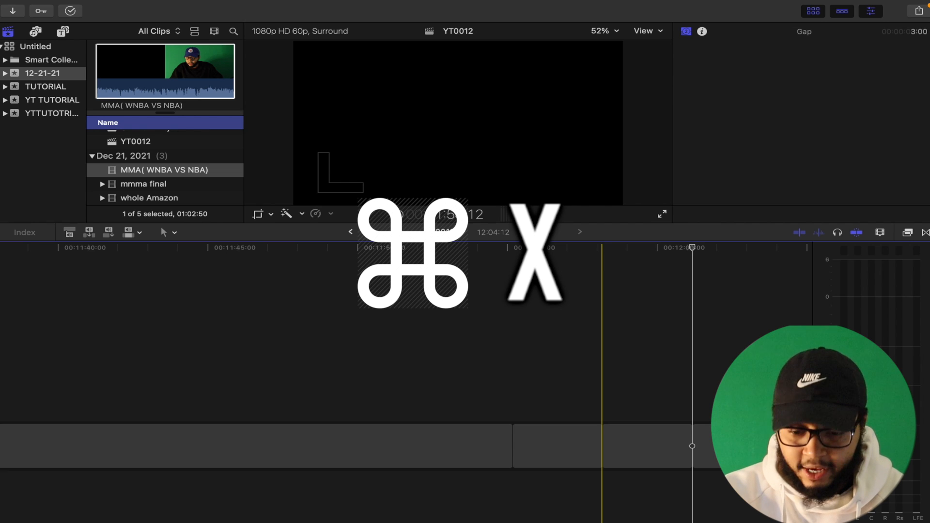
- Delete the three short gap clips at the end of the primary storyline
{"action": "left_click", "coordinate": [725, 446]}
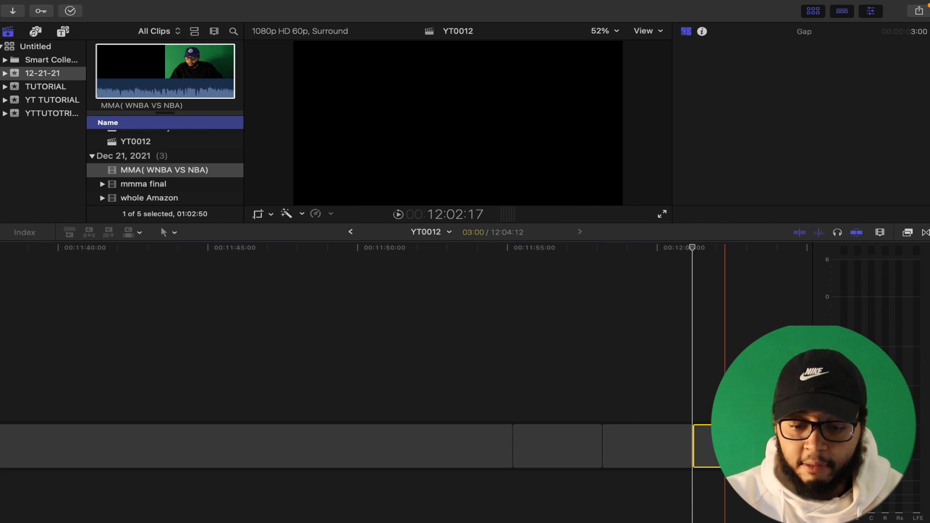
{"action": "key", "text": "Delete"}
{"action": "left_click", "coordinate": [676, 446]}
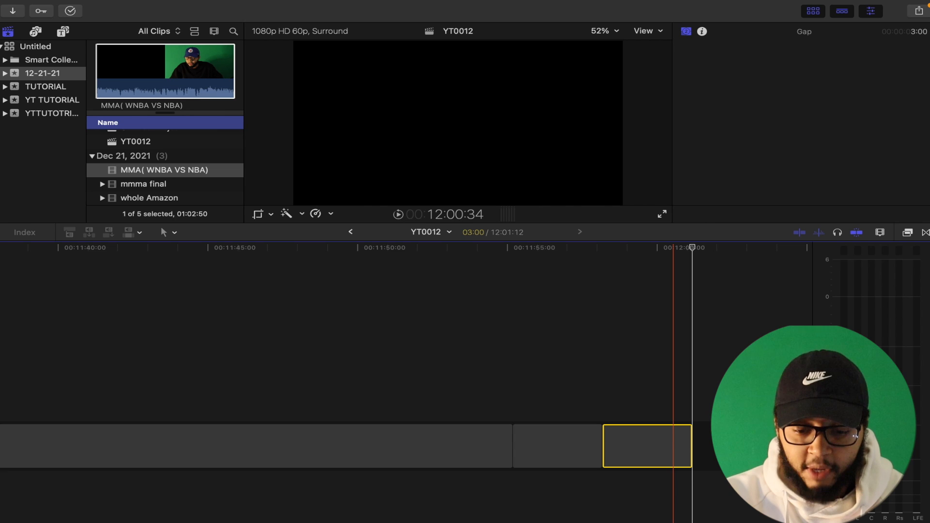
{"action": "key", "text": "Delete"}
{"action": "left_click", "coordinate": [590, 446]}
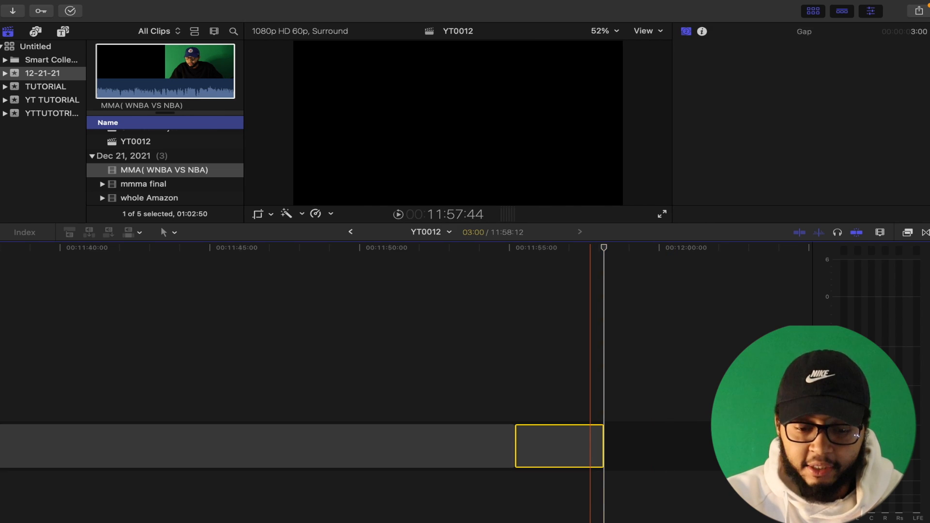
{"action": "key", "text": "Delete"}
- Try deleting the long gap clip at the end of the primary storyline and undo the deletion
{"action": "scroll", "coordinate": [483, 339], "scroll_direction": "left", "scroll_amount": 10}
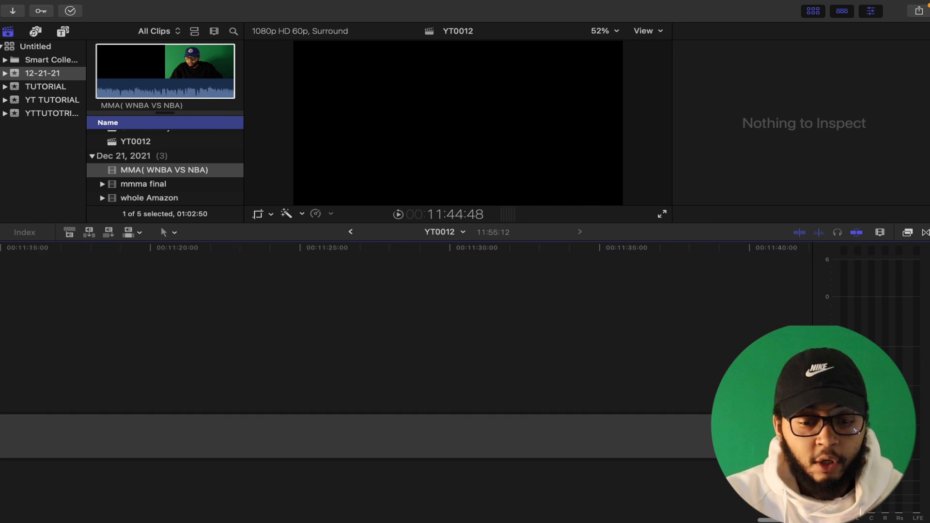
{"action": "left_click", "coordinate": [482, 436]}
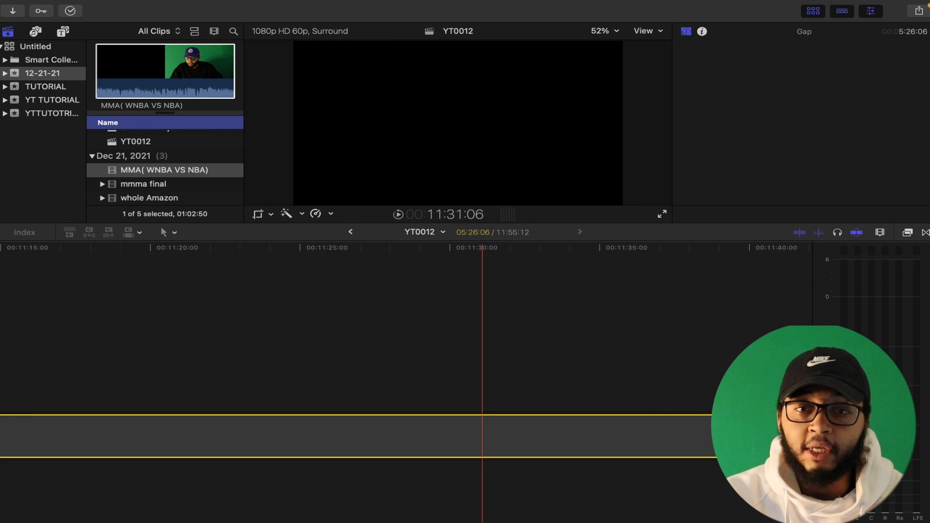
{"action": "key", "text": "Delete"}
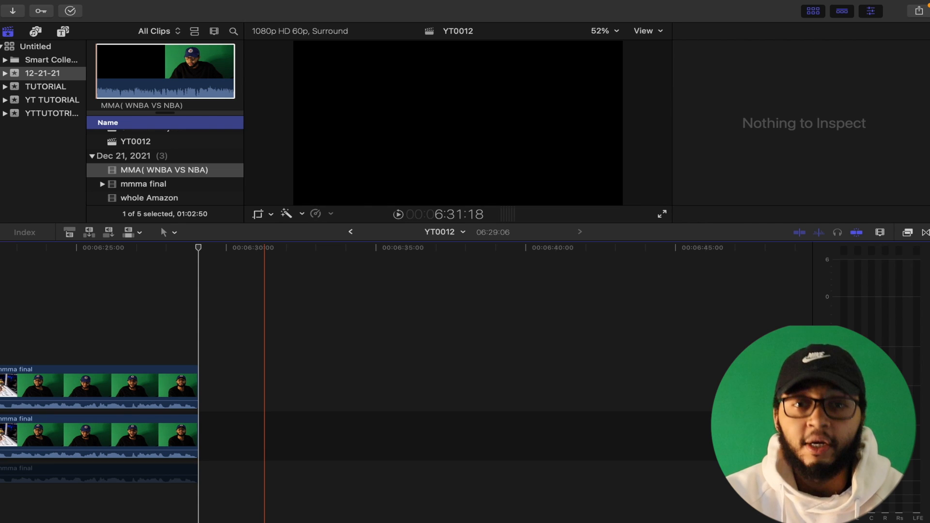
{"action": "key", "text": "super+z"}
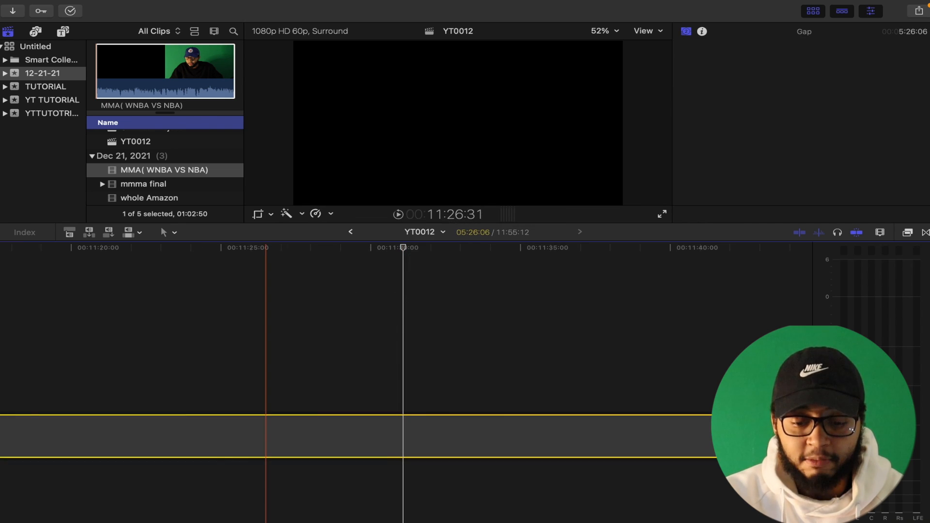
- Cut the long gap clip at 11:31:06 and remove the section after the cut
{"action": "key", "text": "super+minus"}
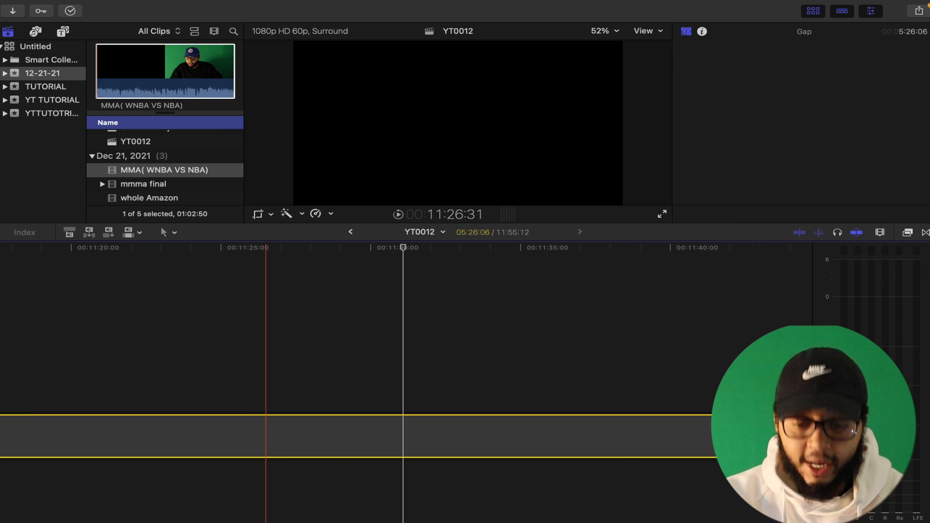
{"action": "key", "text": "super+minus"}
{"action": "key", "text": "super+minus"}
{"action": "key", "text": "super+minus"}
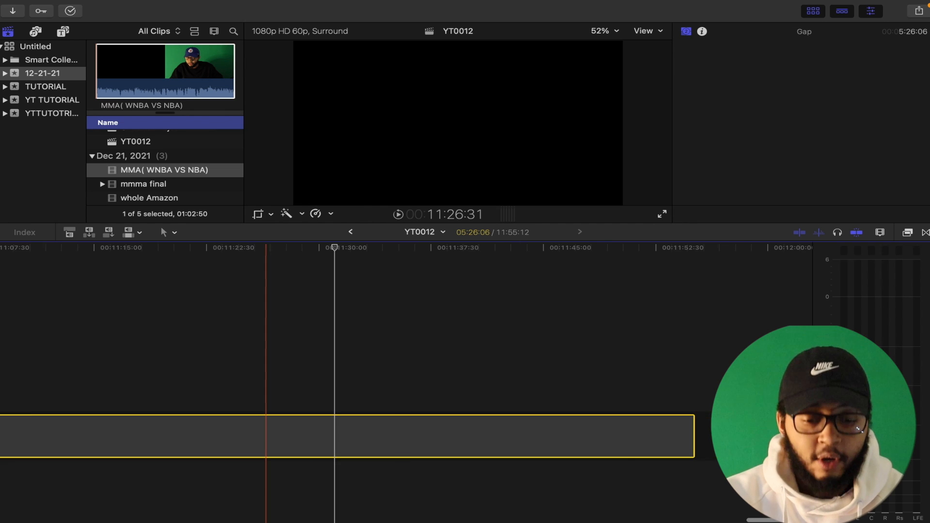
{"action": "scroll", "coordinate": [363, 382], "scroll_direction": "left", "scroll_amount": 15}
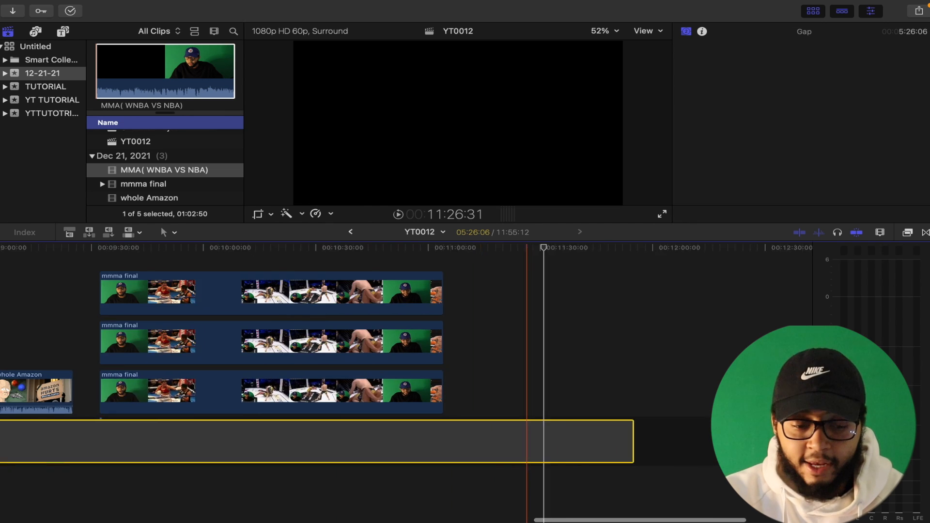
{"action": "scroll", "coordinate": [364, 383], "scroll_direction": "right", "scroll_amount": 14}
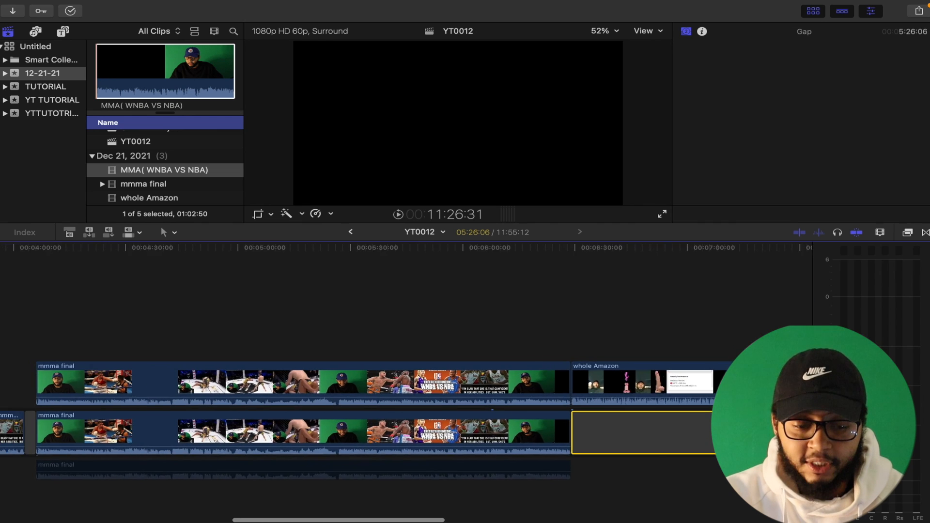
{"action": "key", "text": "super+minus"}
{"action": "key", "text": "super+minus"}
{"action": "key", "text": "super+minus"}
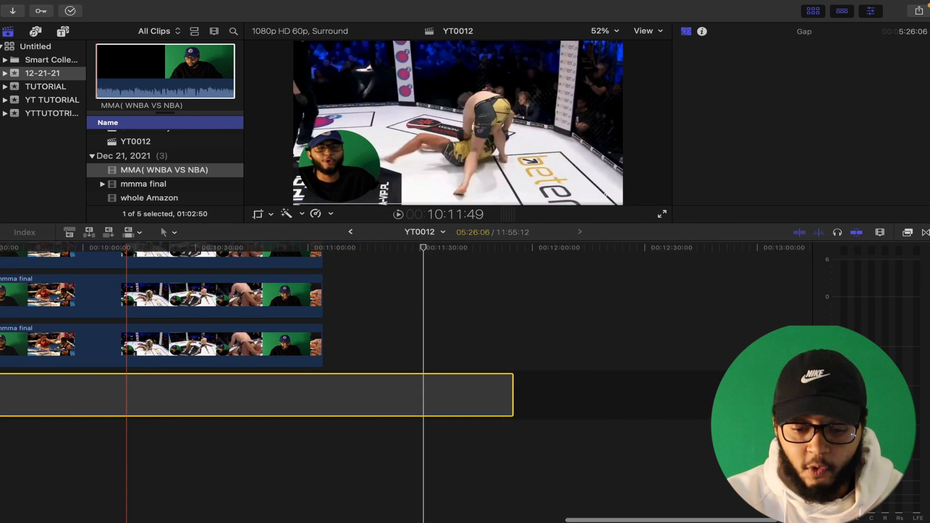
{"action": "key", "text": "super+equal"}
{"action": "key", "text": "super+equal"}
{"action": "key", "text": "super+equal"}
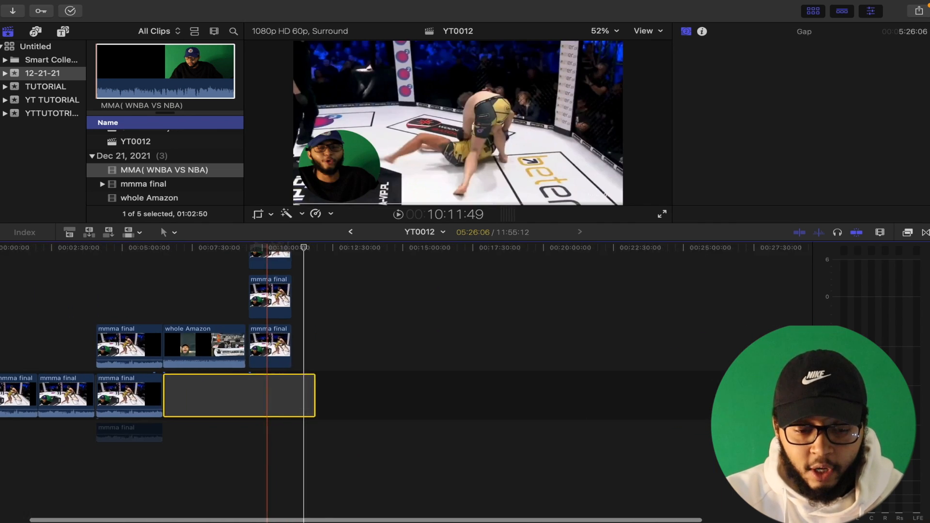
{"action": "scroll", "coordinate": [444, 329], "scroll_direction": "up", "scroll_amount": 1}
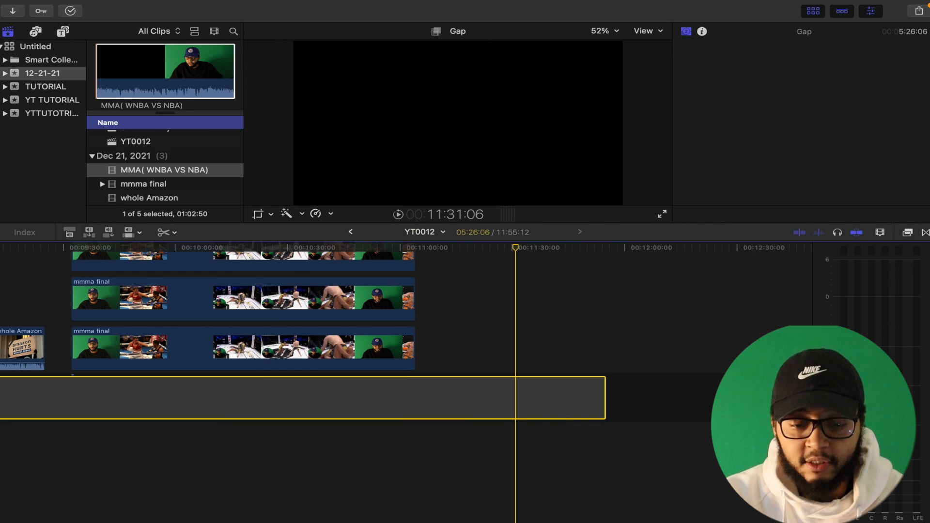
{"action": "key", "text": "super+b"}
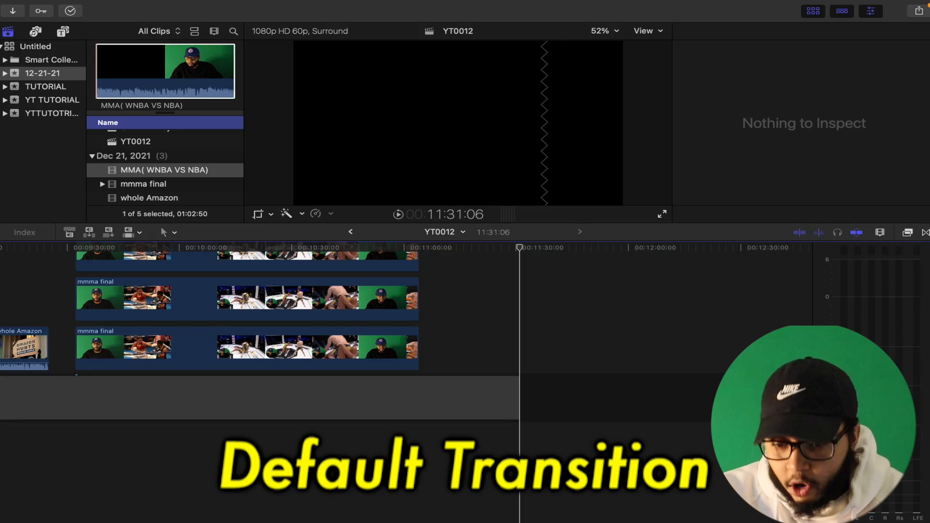
- Browse the installed transitions and make Band the default transition
{"action": "key", "text": "super+5"}
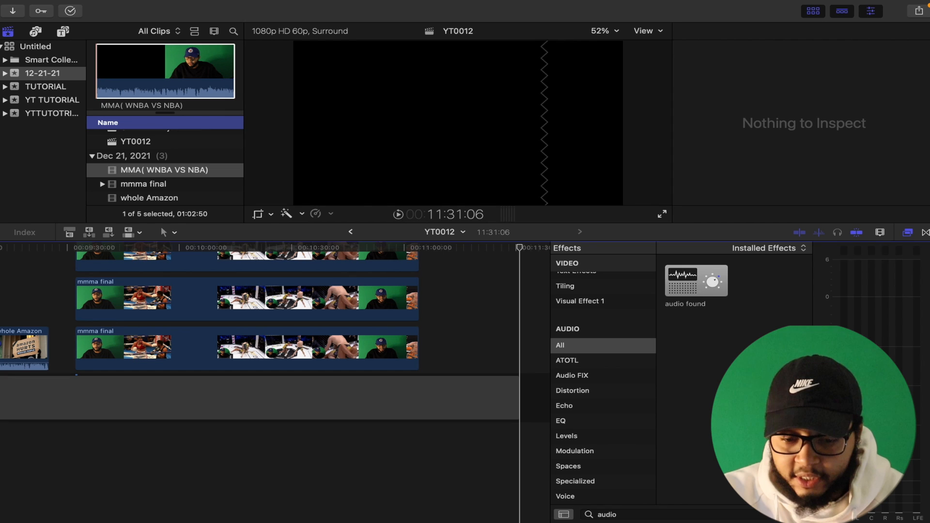
{"action": "scroll", "coordinate": [603, 378], "scroll_direction": "up", "scroll_amount": 10}
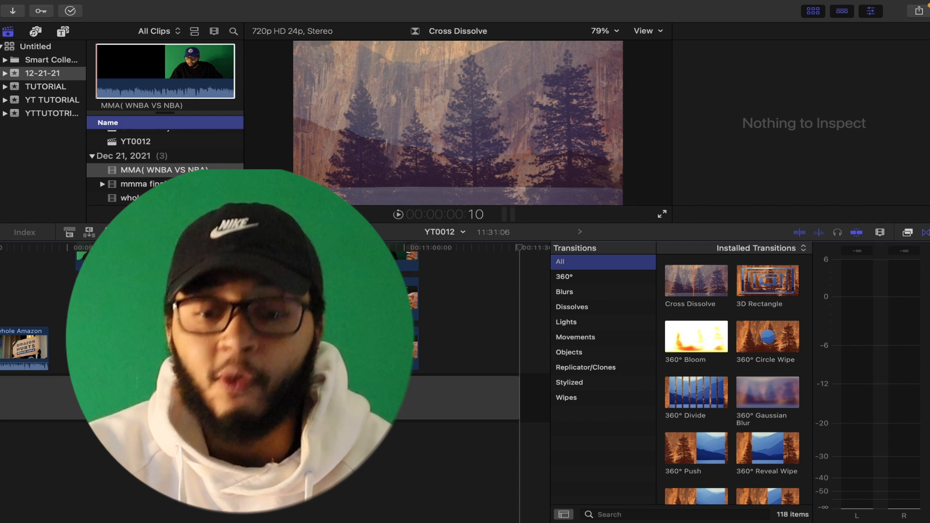
{"action": "scroll", "coordinate": [732, 380], "scroll_direction": "down", "scroll_amount": 3}
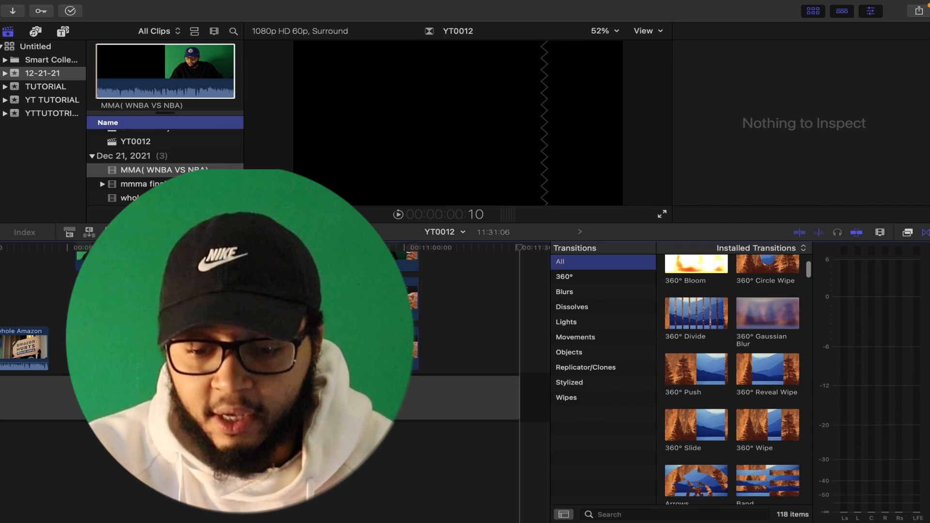
{"action": "scroll", "coordinate": [732, 381], "scroll_direction": "down", "scroll_amount": 5}
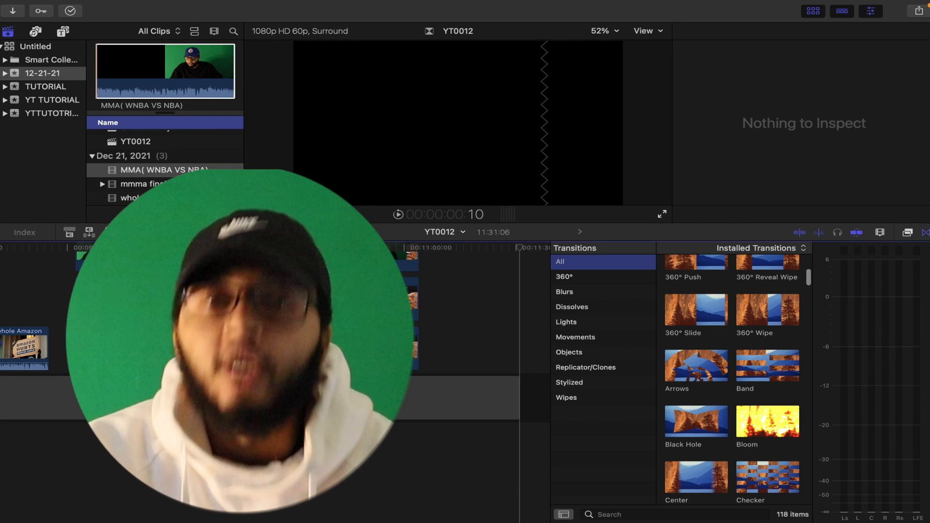
{"action": "left_click", "coordinate": [768, 366]}
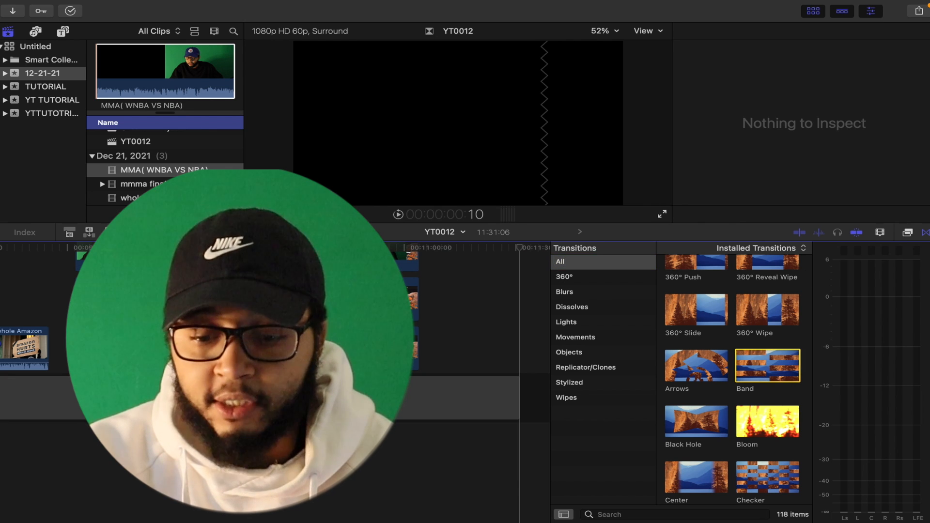
{"action": "right_click", "coordinate": [770, 363]}
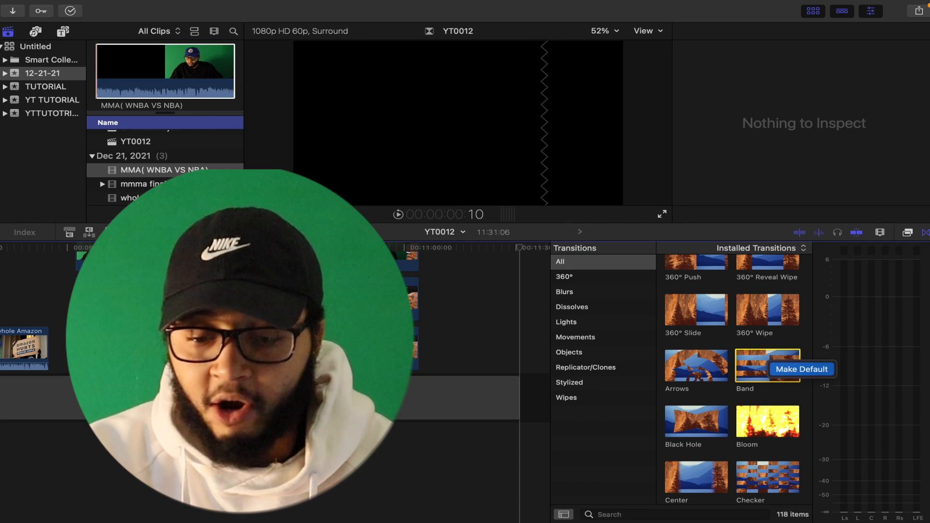
{"action": "left_click", "coordinate": [802, 370]}
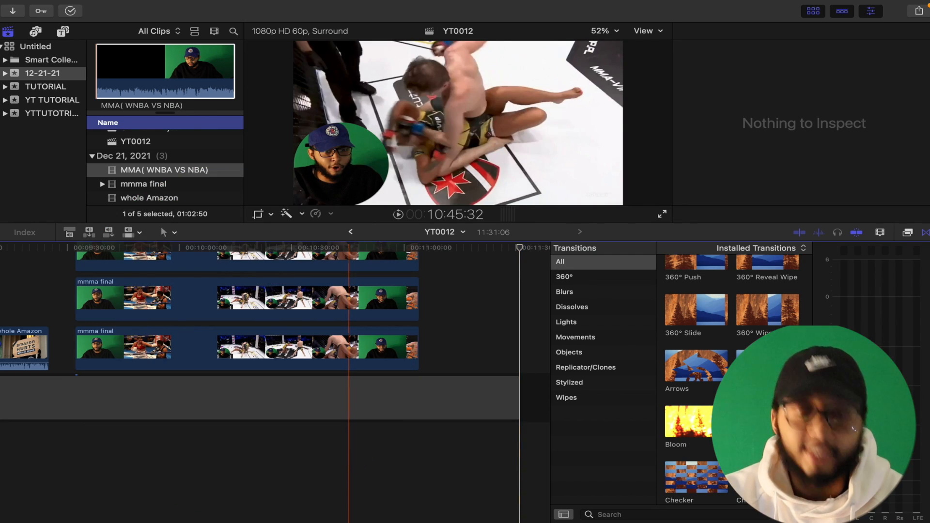
- Disable all three stacked mmma final clips that follow the whole Amazon clip
{"action": "scroll", "coordinate": [348, 349], "scroll_direction": "up", "scroll_amount": 2}
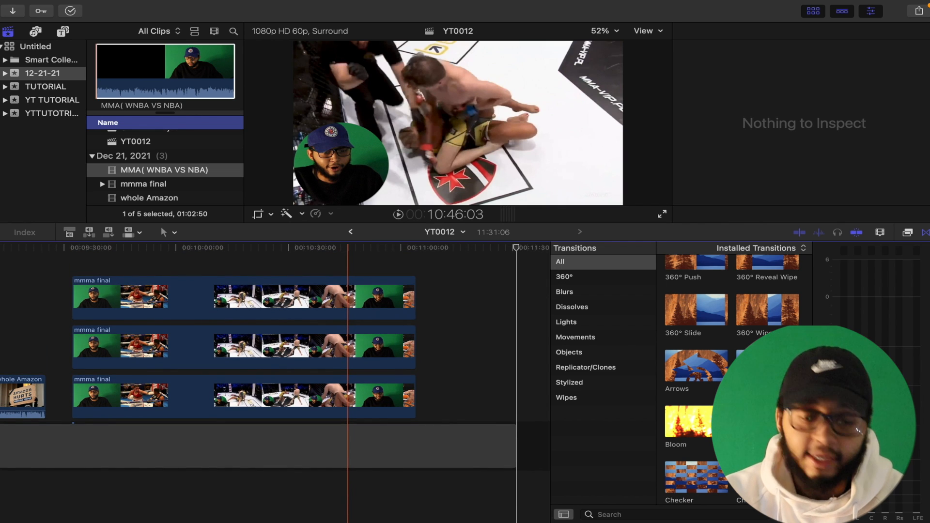
{"action": "scroll", "coordinate": [348, 349], "scroll_direction": "left", "scroll_amount": 15}
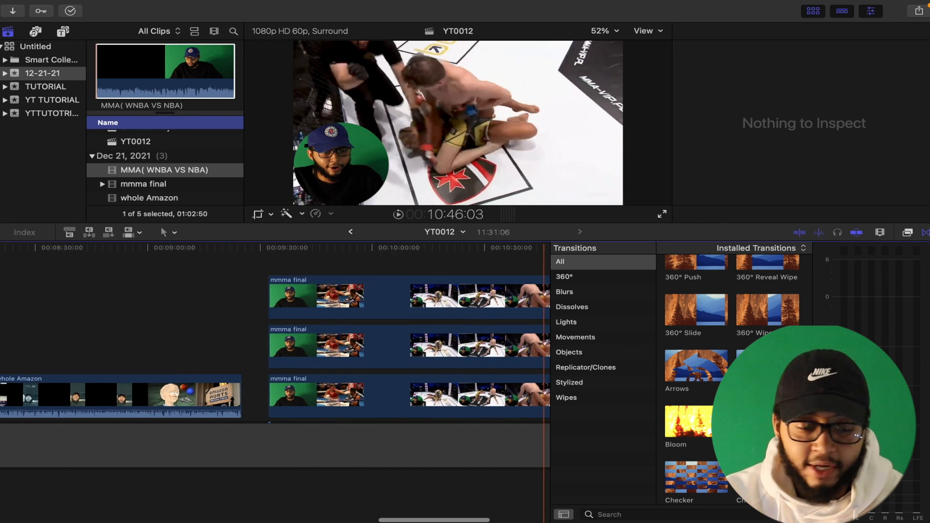
{"action": "scroll", "coordinate": [275, 383], "scroll_direction": "right", "scroll_amount": 8}
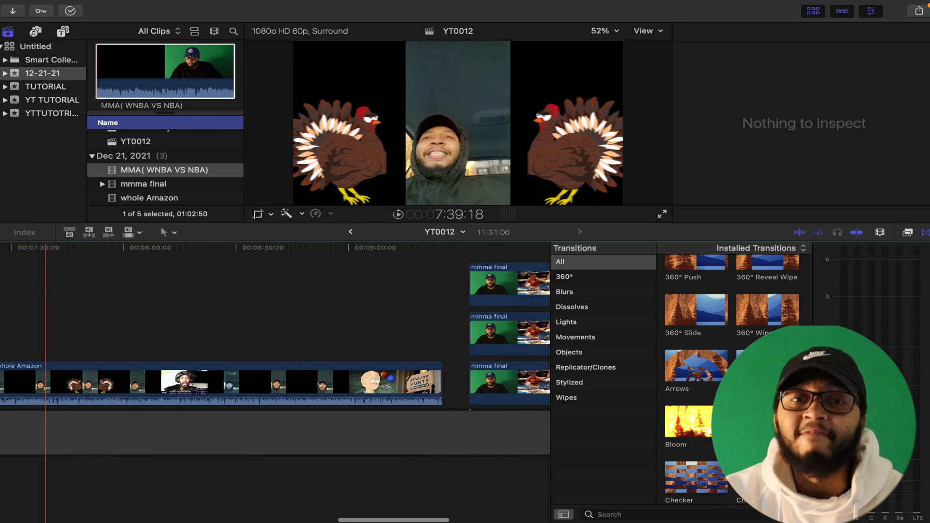
{"action": "scroll", "coordinate": [341, 340], "scroll_direction": "right", "scroll_amount": 3}
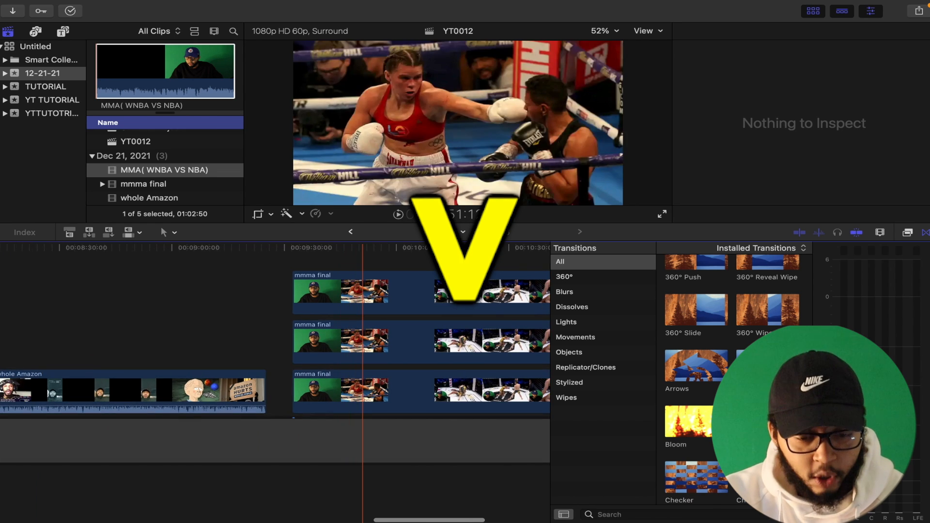
{"action": "left_click", "coordinate": [363, 293]}
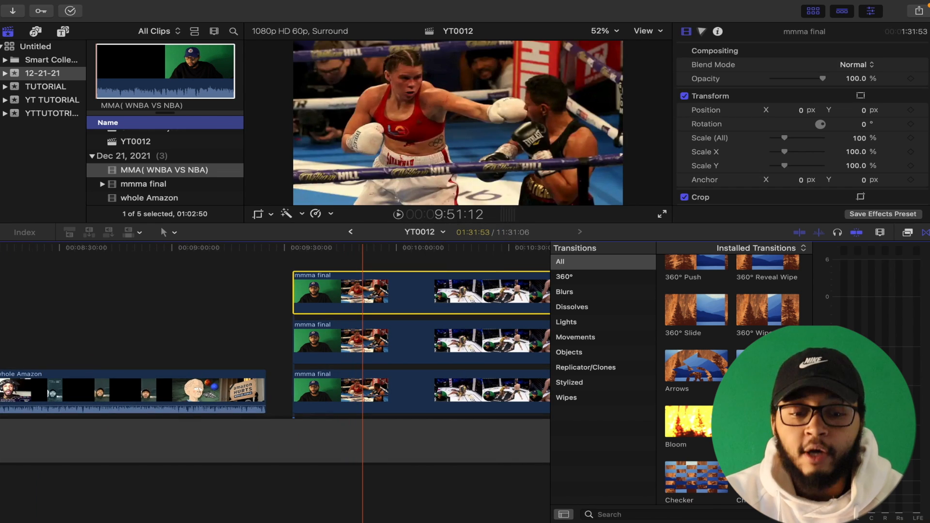
{"action": "key", "text": "v"}
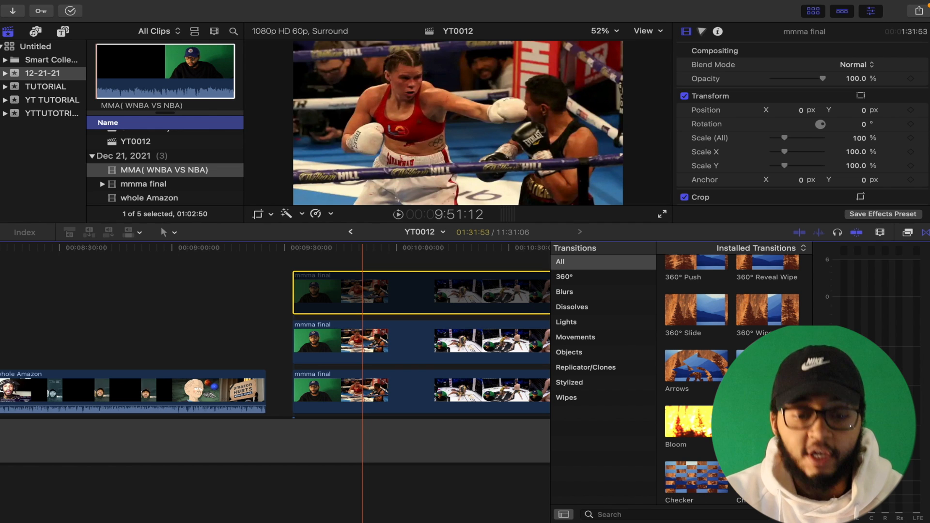
{"action": "key", "text": "space"}
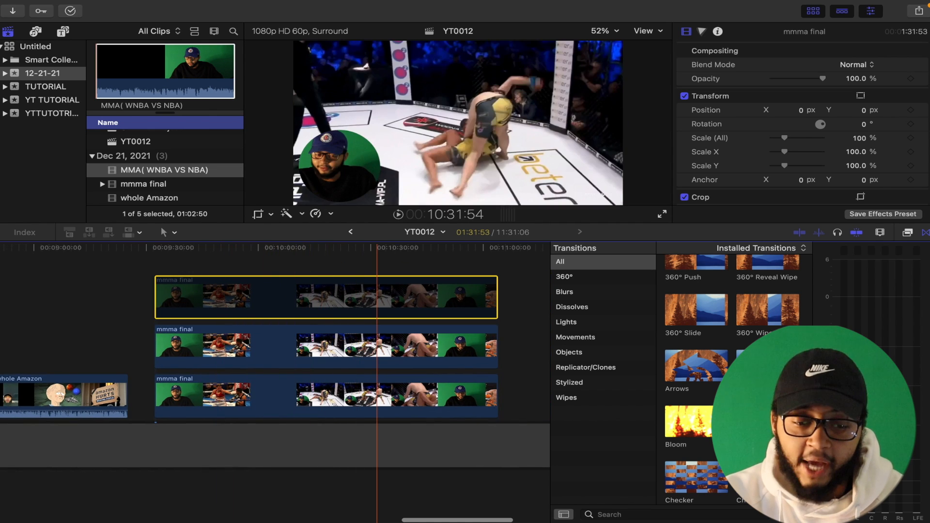
{"action": "left_click", "coordinate": [335, 347]}
{"action": "key", "text": "v"}
{"action": "left_click", "coordinate": [332, 395]}
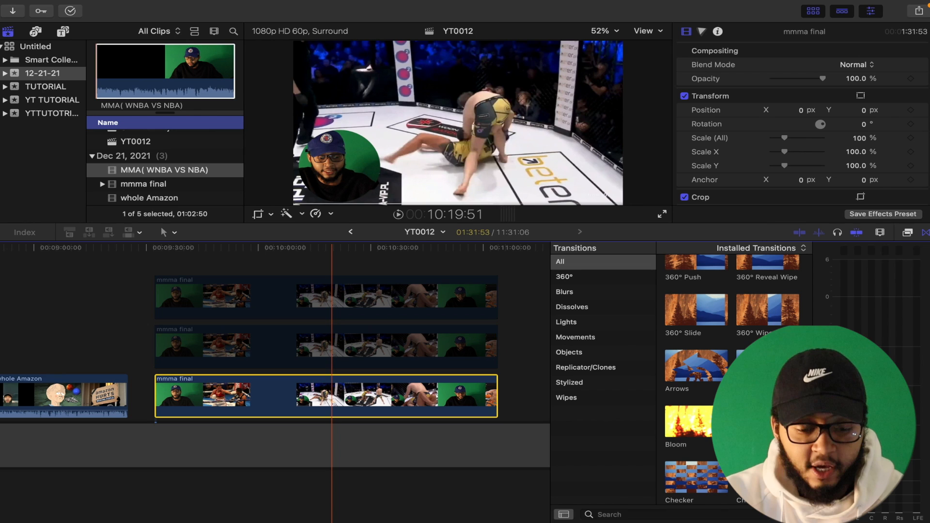
{"action": "key", "text": "v"}
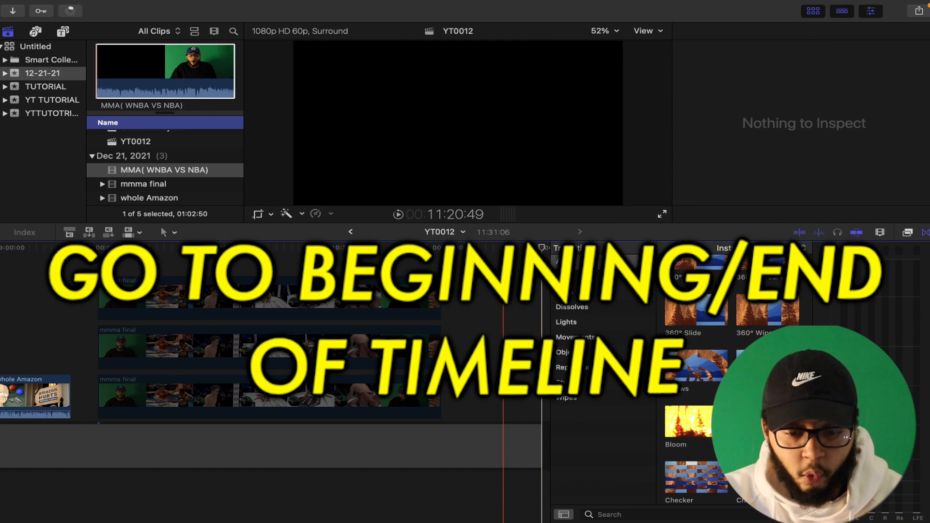
- Jump the playhead to the end of the timeline, to its beginning and back to the end
{"action": "left_click", "coordinate": [502, 358]}
{"action": "scroll", "coordinate": [501, 359], "scroll_direction": "right", "scroll_amount": 3}
{"action": "key", "text": "End"}
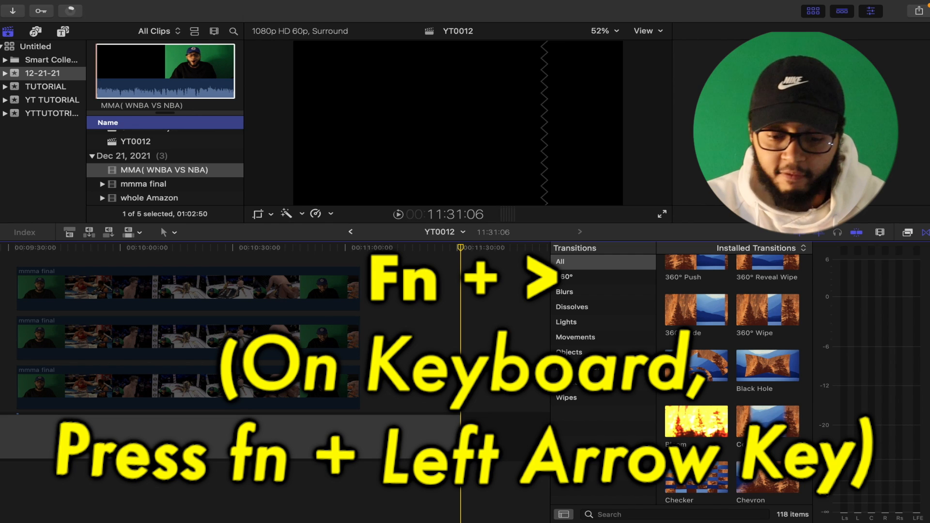
{"action": "key", "text": "Home"}
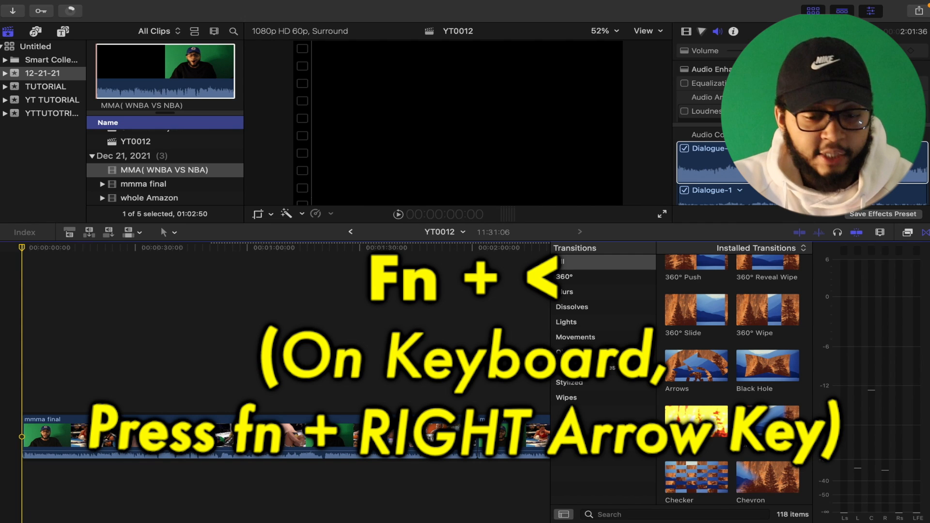
{"action": "key", "text": "End"}
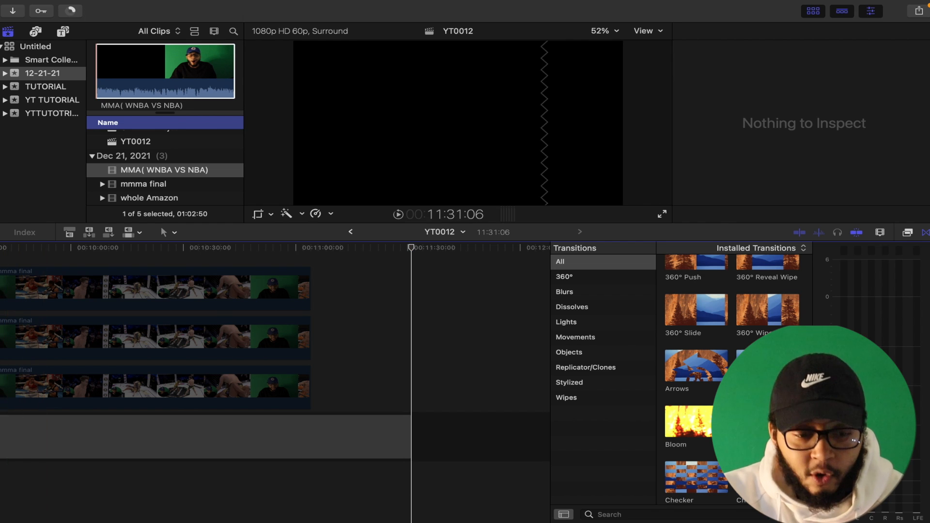
- Connect only the audio of the mmma final clip to the timeline at 11:33:14, just past the end of the gap clip
{"action": "left_click", "coordinate": [144, 184]}
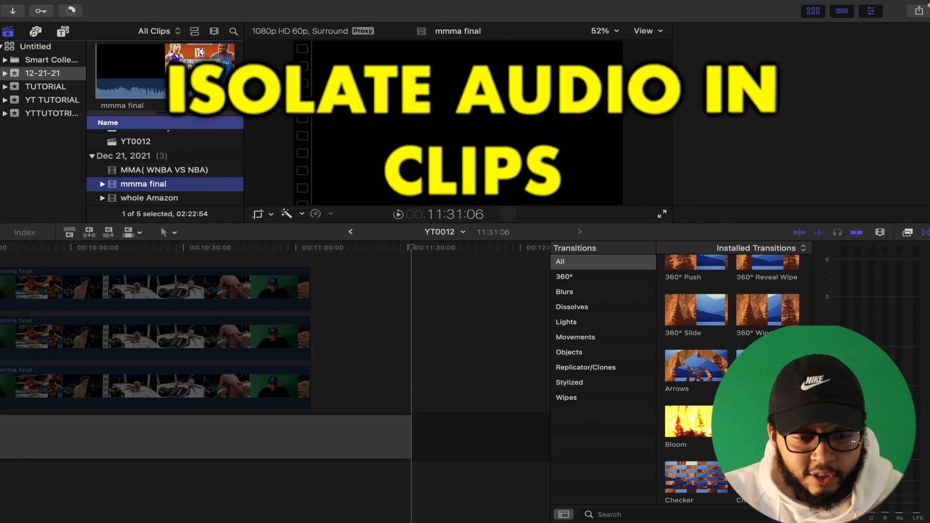
{"action": "key", "text": "super+4"}
{"action": "left_click", "coordinate": [175, 71]}
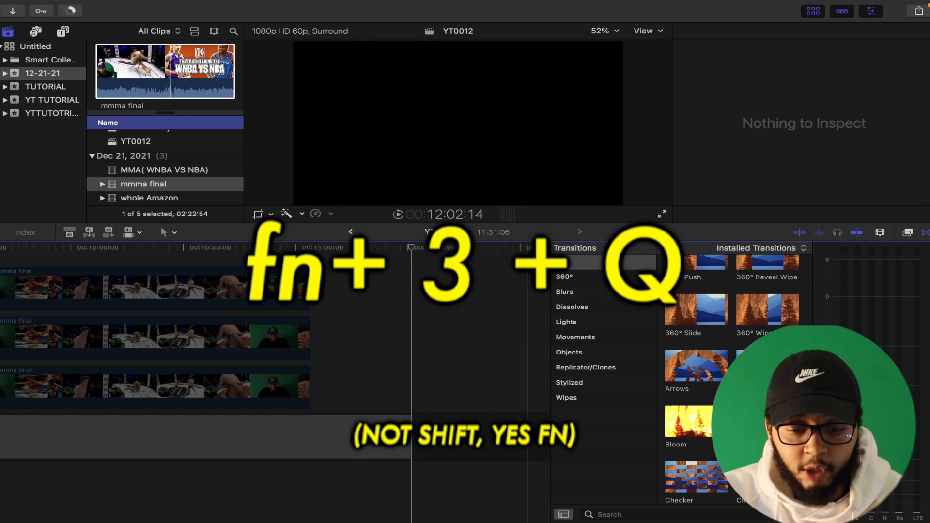
{"action": "left_click", "coordinate": [419, 339]}
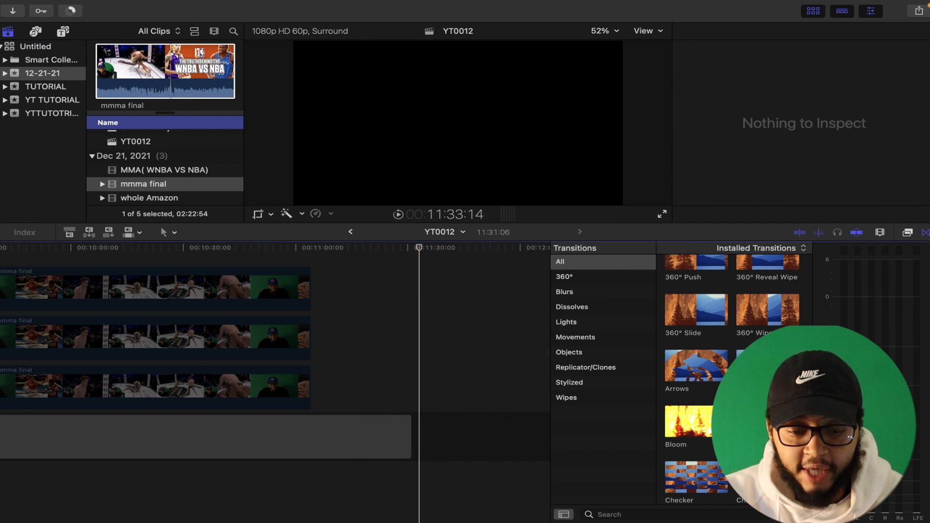
{"action": "key", "text": "q"}
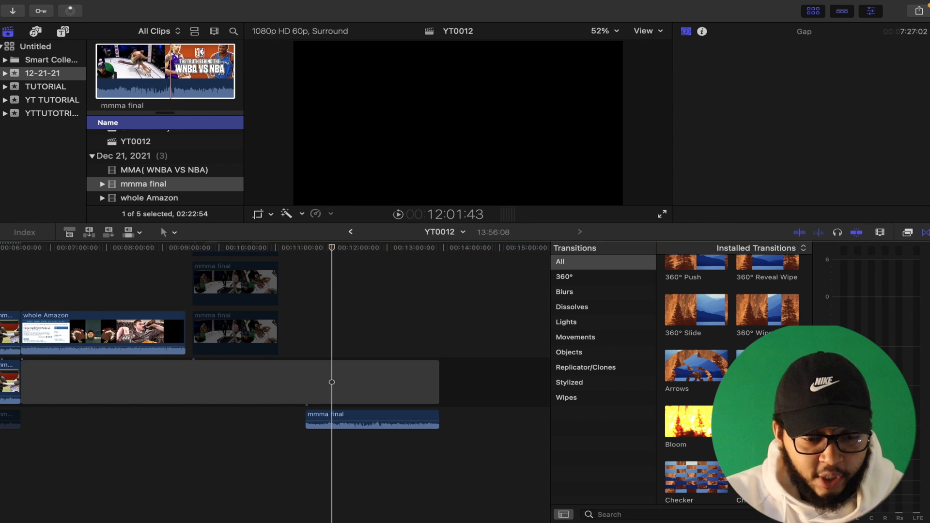
- Connect only the audio of the whole Amazon clip to the timeline at 12:01:43
{"action": "left_click", "coordinate": [149, 198]}
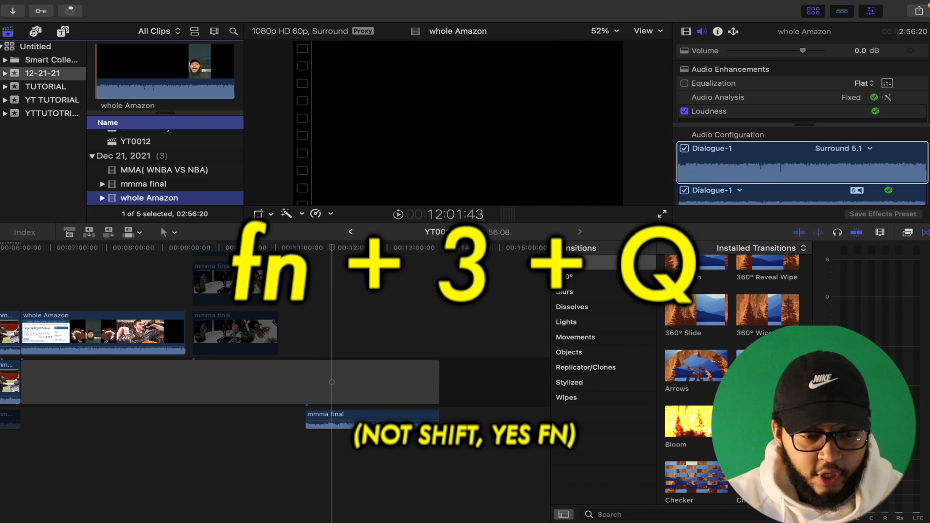
{"action": "key", "text": "q"}
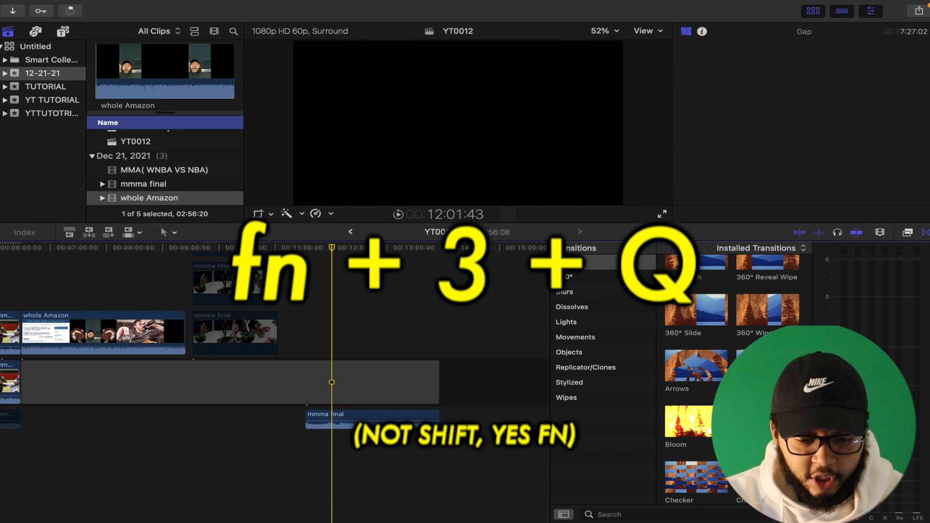
{"action": "key", "text": "q"}
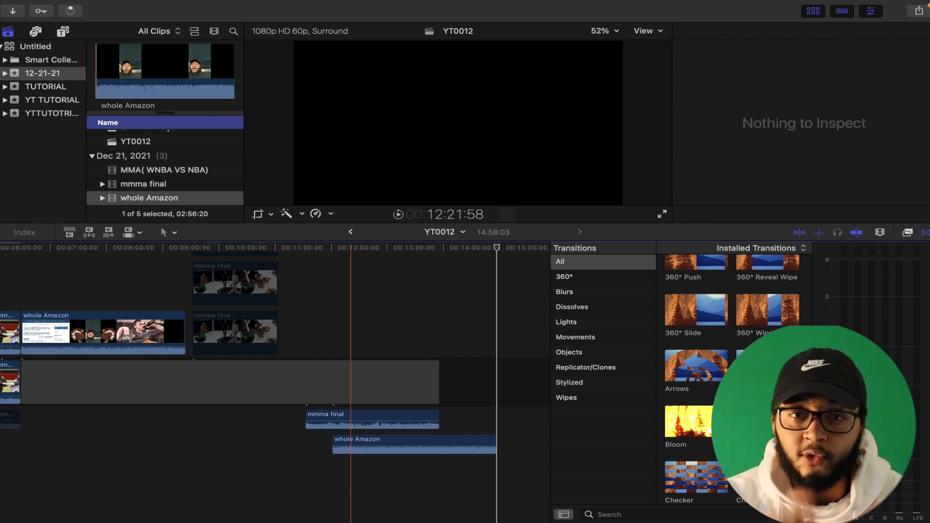
- Connect the audio of mmma final below the gap clip and only the video of MMA( WNBA VS NBA) above it at 12:01:43
{"action": "left_click", "coordinate": [151, 184]}
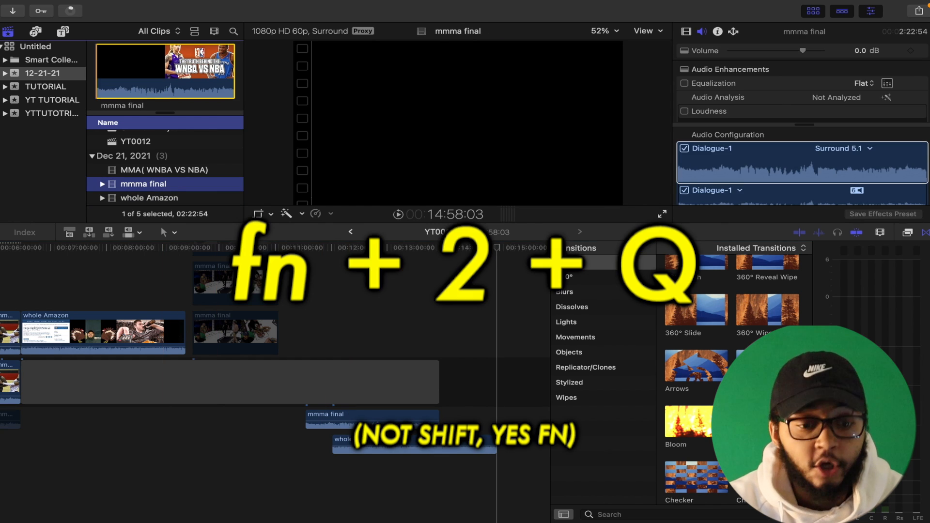
{"action": "key", "text": "2"}
{"action": "key", "text": "q"}
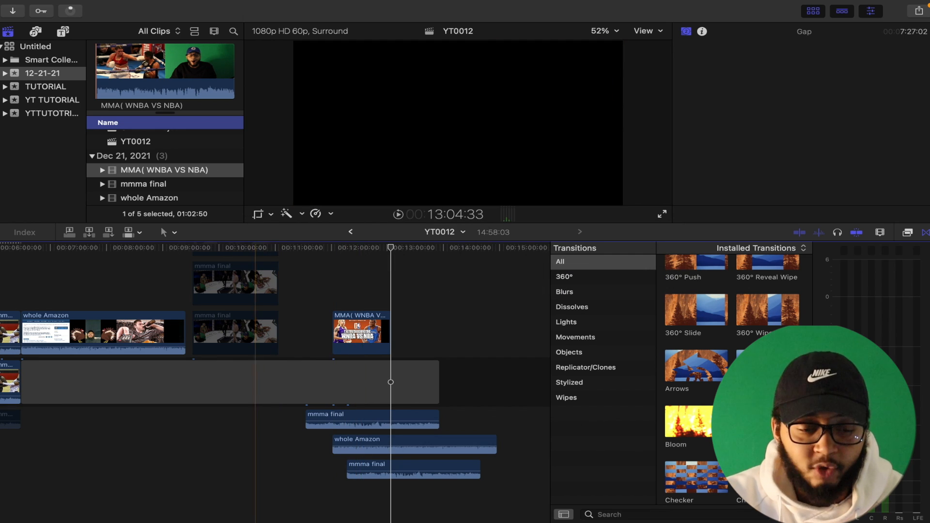
- Select the mmma final source clip and place the playhead at 12:01:43, the start of the connected MMA( WNBA VS NBA) clip
{"action": "left_click", "coordinate": [144, 184]}
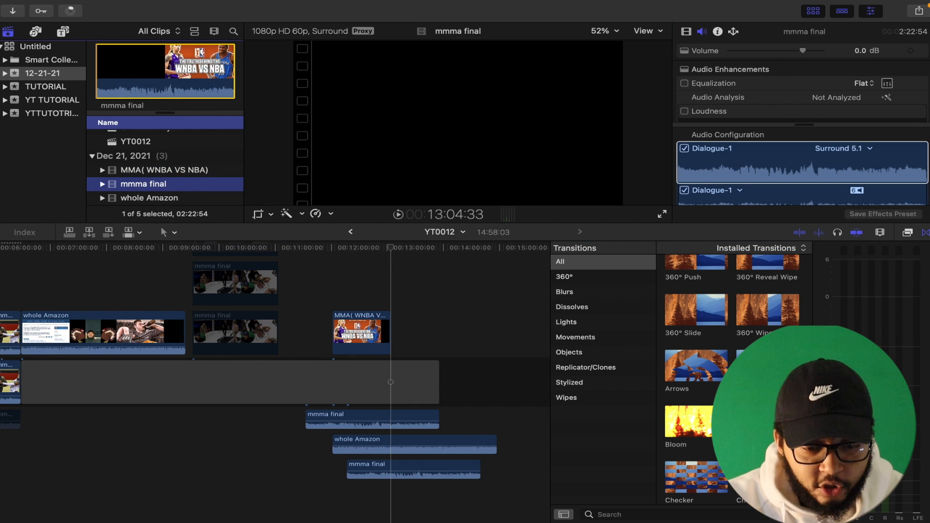
{"action": "left_click", "coordinate": [336, 264]}
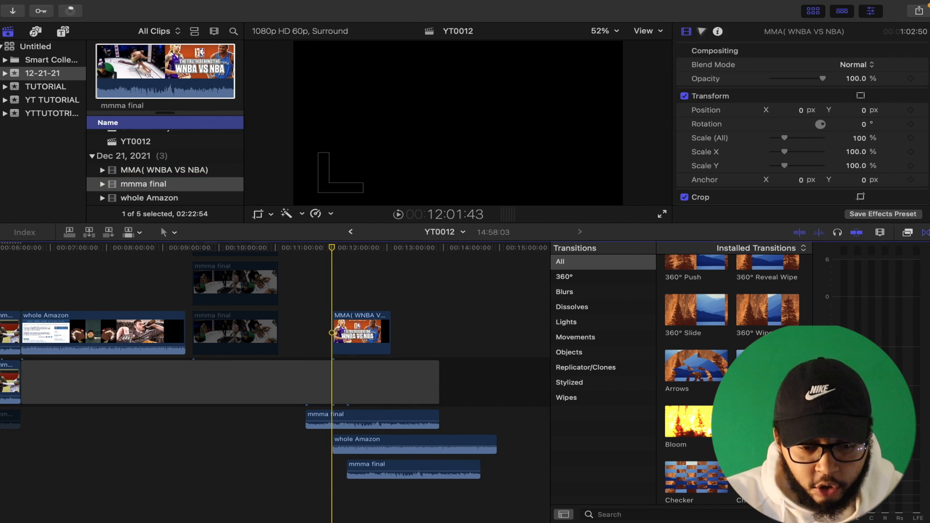